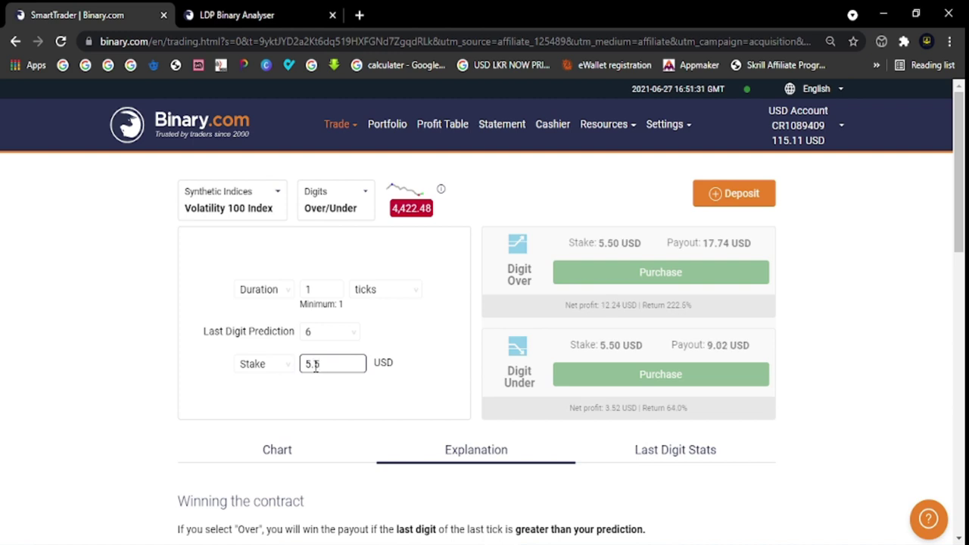
Step: Apply the 5.52 USD stake, check the recent digits in LDP Binary Analyser and return to the SmartTrader page
left_click(283, 416)
left_click(231, 14)
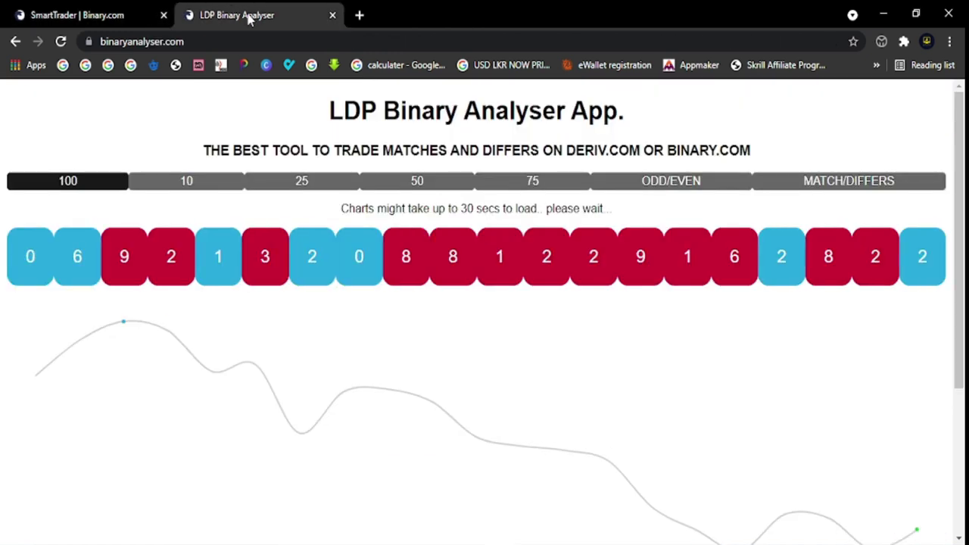
left_click(96, 9)
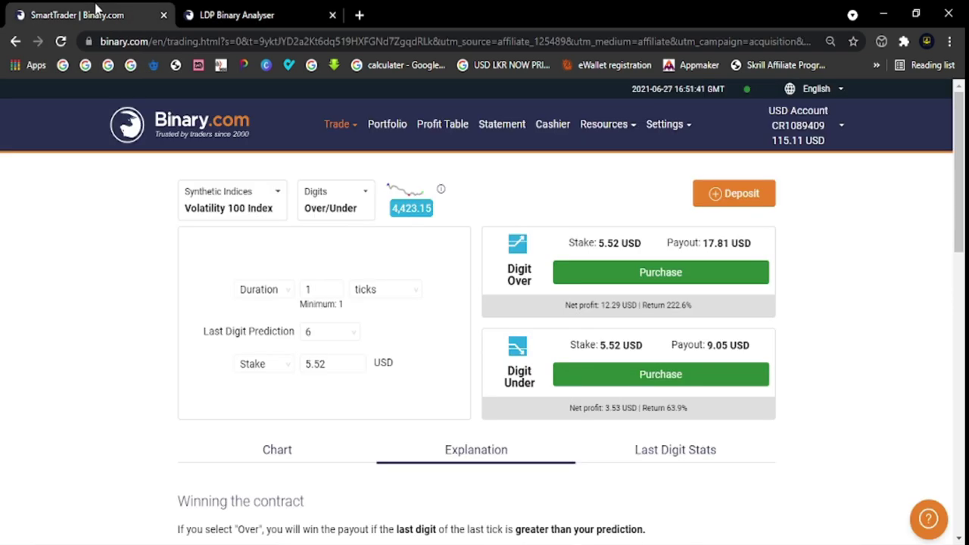
Step: Show the Last Digit Stats for the Volatility 100 Index below the trade form
scroll(646, 375, "down", 1)
left_click(669, 381)
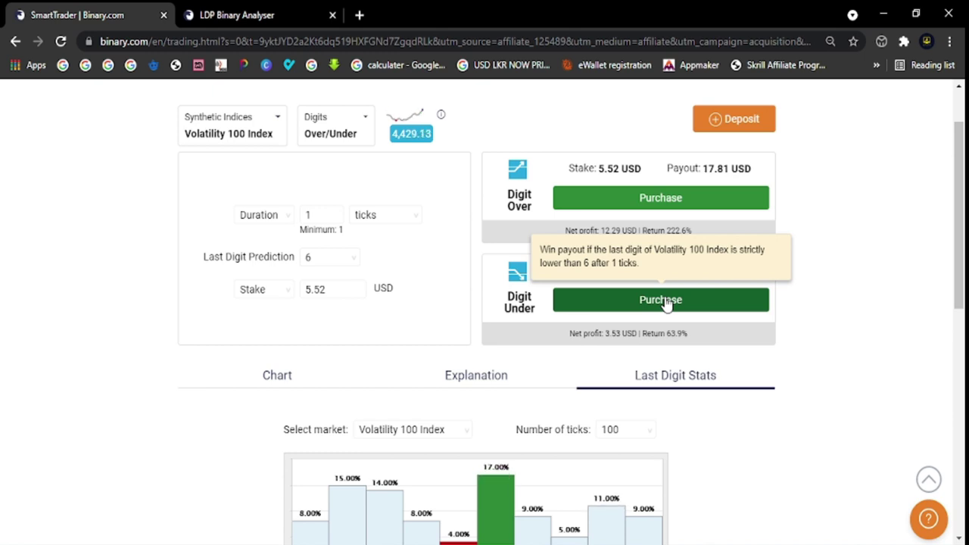
scroll(664, 303, "down", 1)
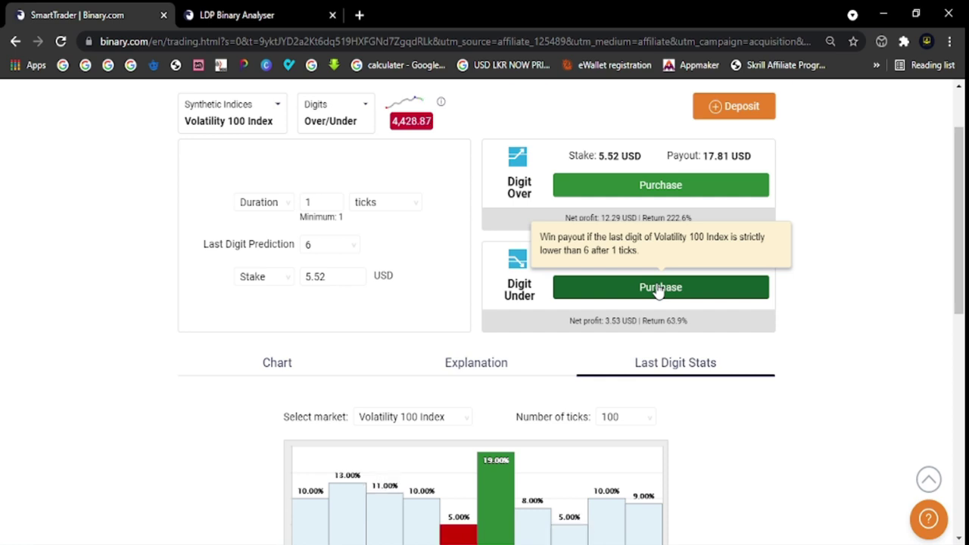
Step: Purchase the Digit Under 6 contract with the 5.52 USD stake and close its contract result
left_click(658, 288)
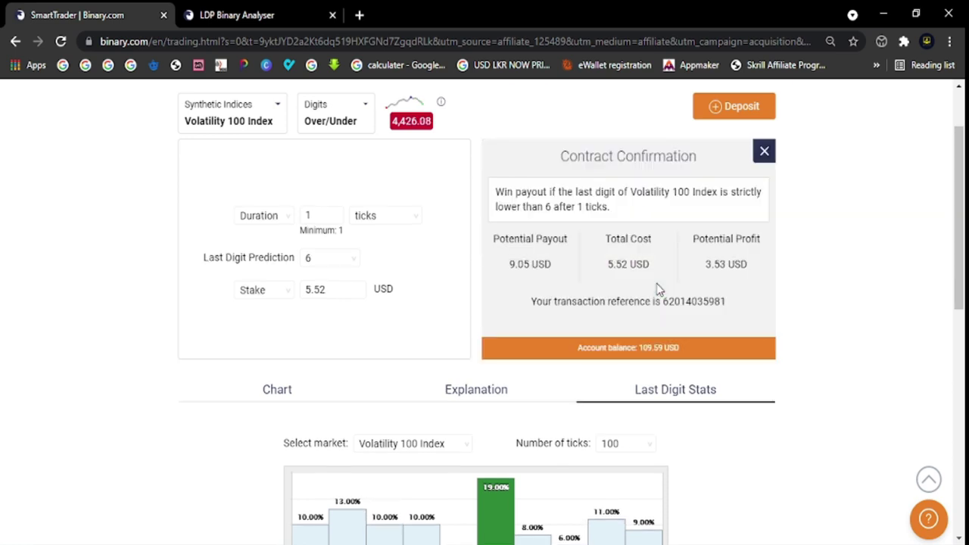
scroll(657, 288, "down", 1)
scroll(757, 242, "up", 2)
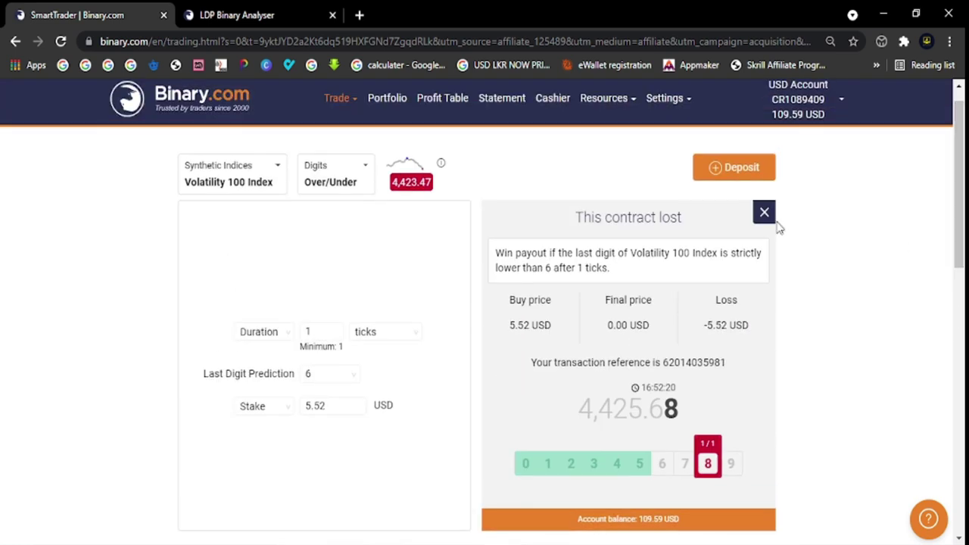
left_click(764, 212)
Step: Switch to the fx guide tik tracker workbook in Excel and record trade 1 as L in the W/L column
left_click(564, 484)
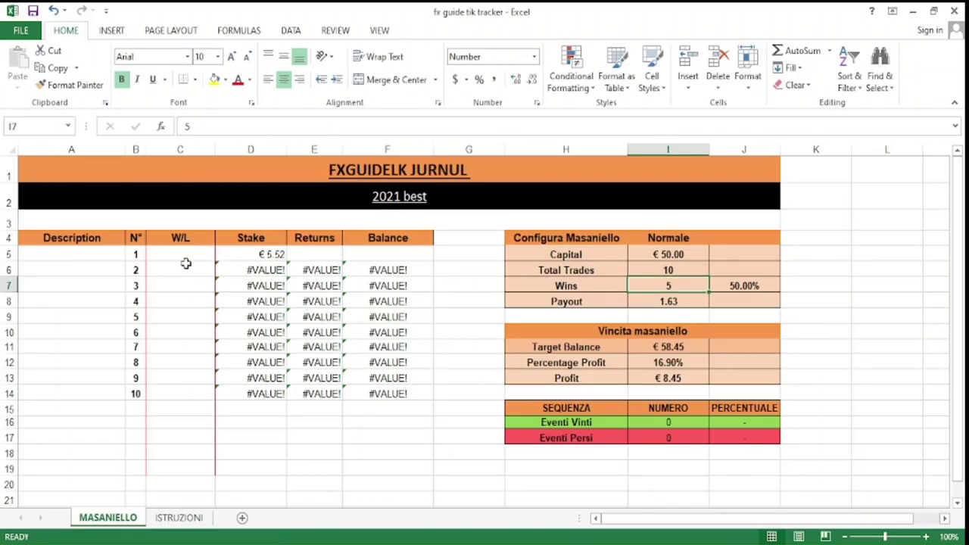
double_click(192, 254)
type("L")
key("Return")
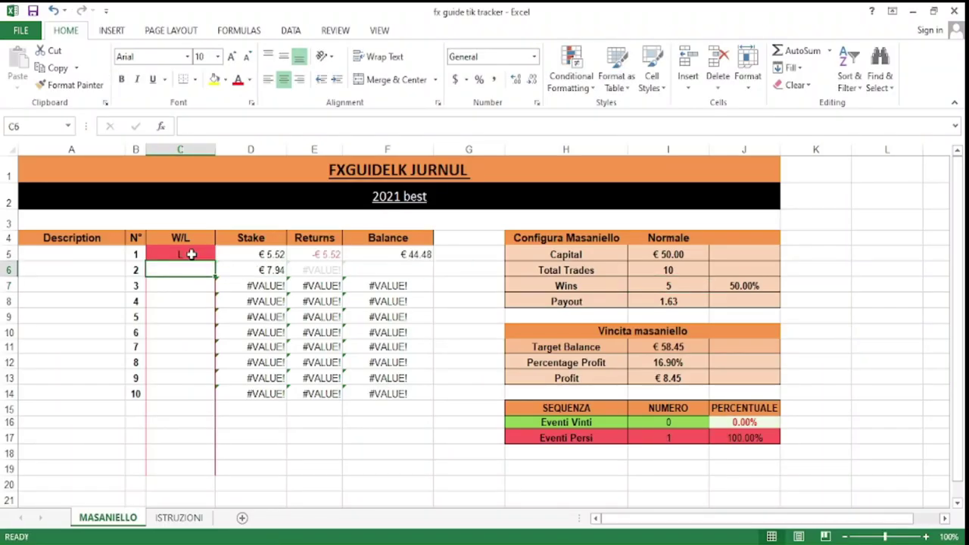
Step: Switch back to SmartTrader, purchase a Digit Under 6 contract with a 7.94 USD stake and close its result
key("alt+Tab")
left_click(331, 337)
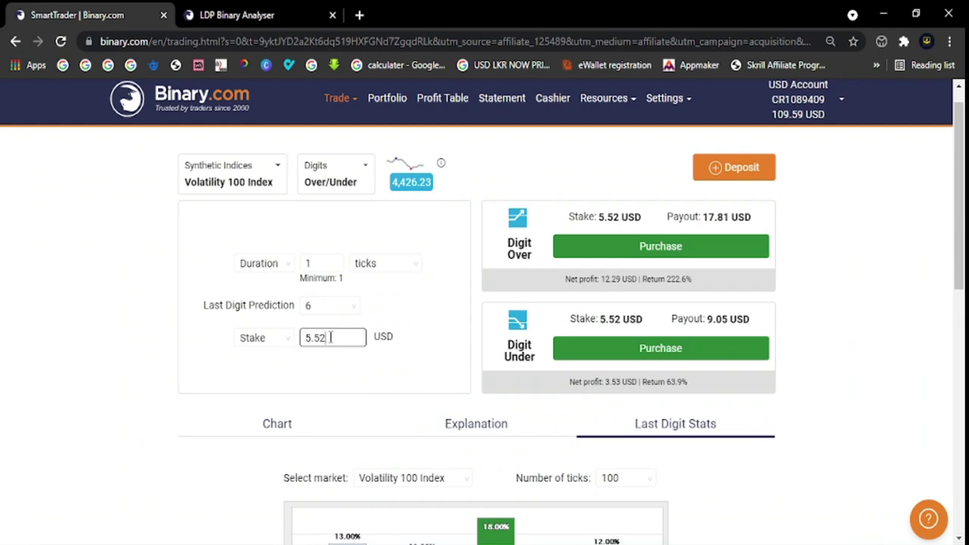
double_click(330, 338)
type("7.94")
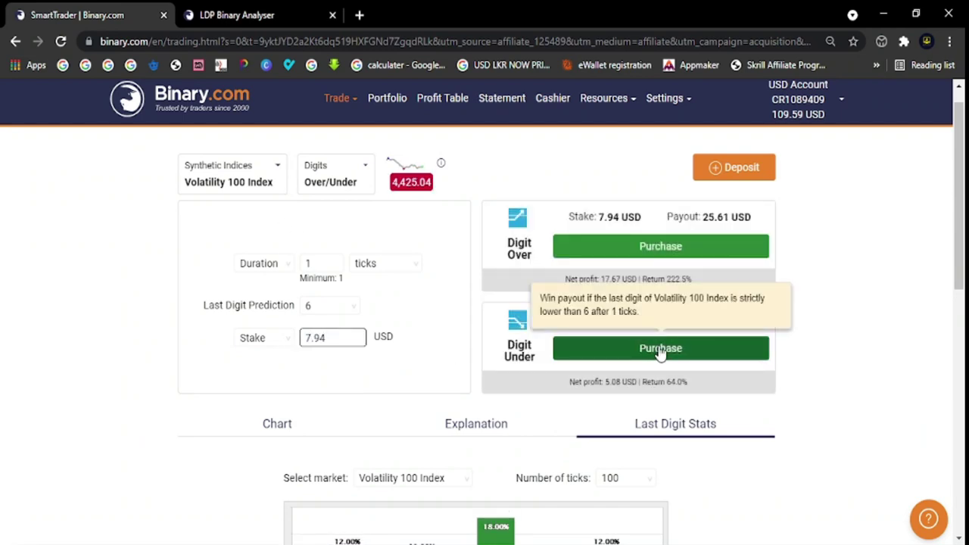
scroll(661, 353, "down", 1)
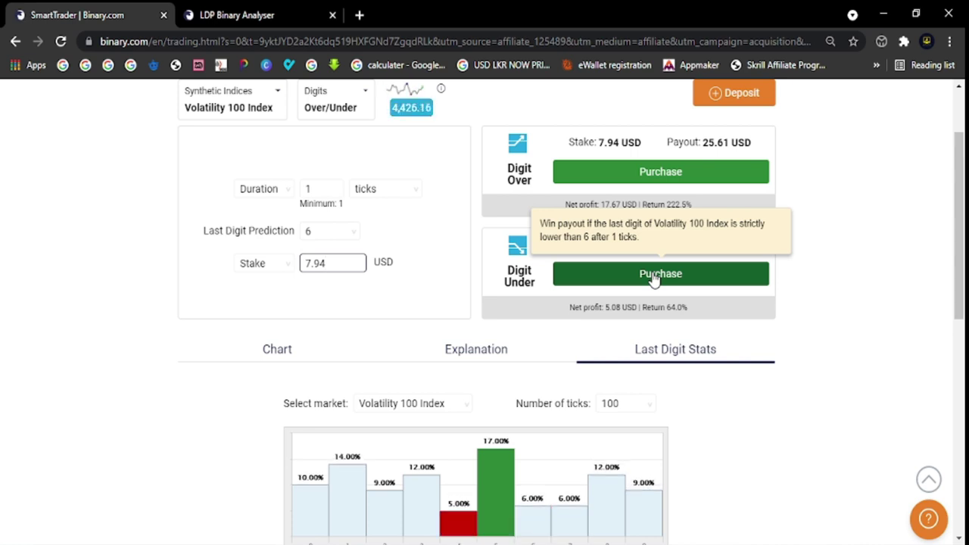
left_click(655, 274)
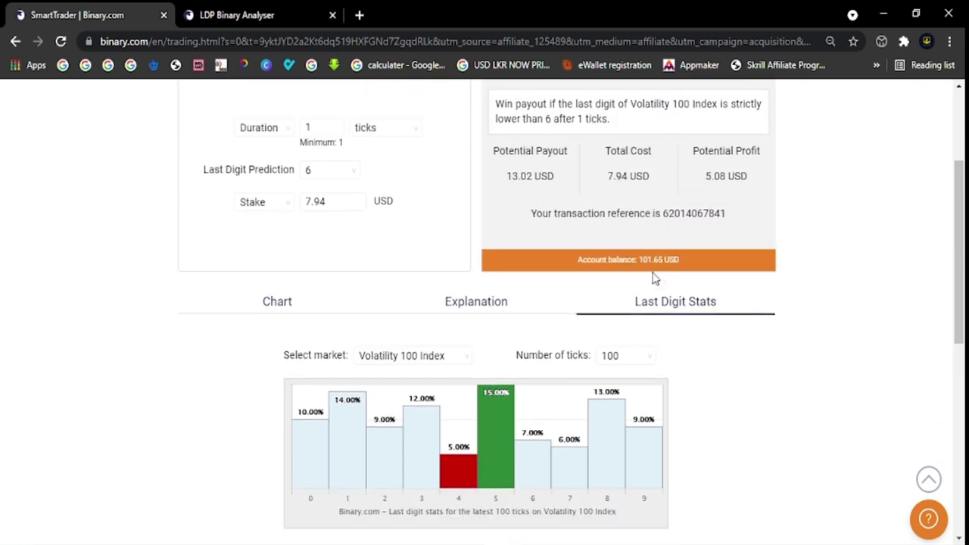
scroll(960, 258, "up", 1)
left_click(763, 156)
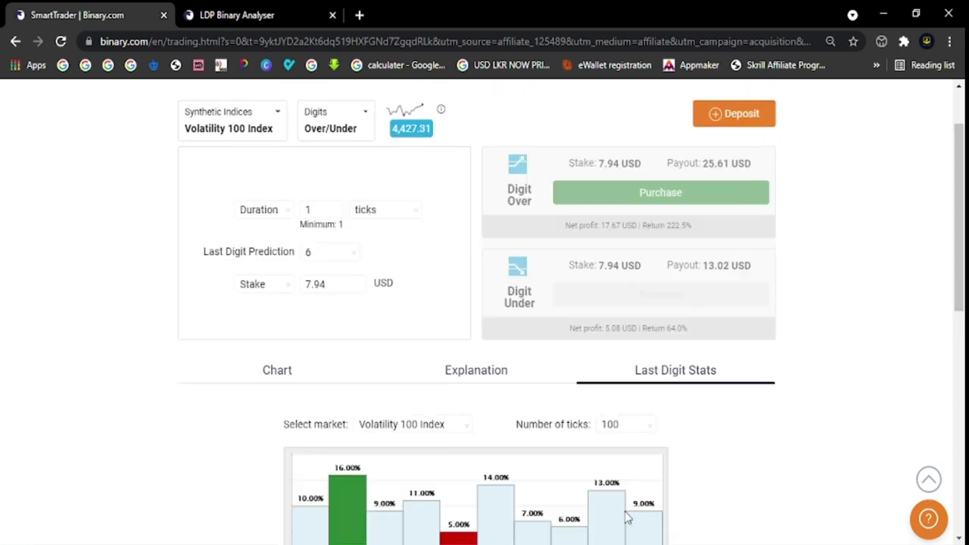
Step: Switch to the Excel tracker and record trade 2 as W in the W/L column
key("alt+Tab")
type("W")
key("Return")
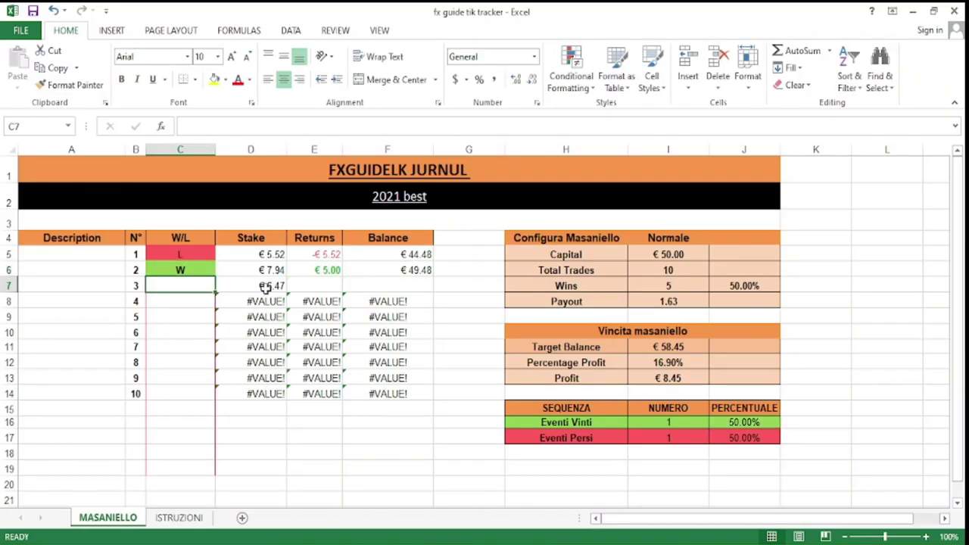
Step: Switch back to SmartTrader, purchase a Digit Under 6 contract with a 6.47 USD stake and close its result
key("alt+Tab")
double_click(318, 283)
type("6")
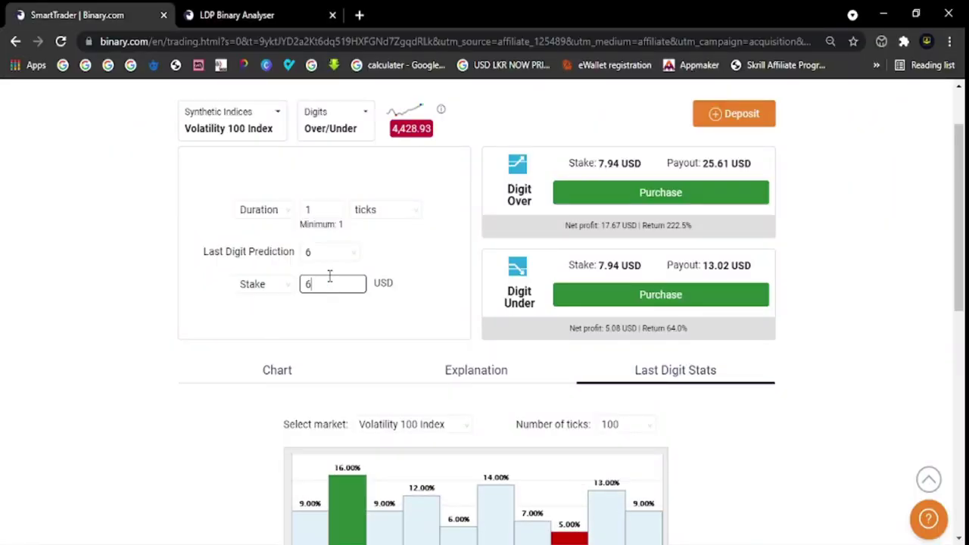
type(".47")
scroll(409, 325, "up", 1)
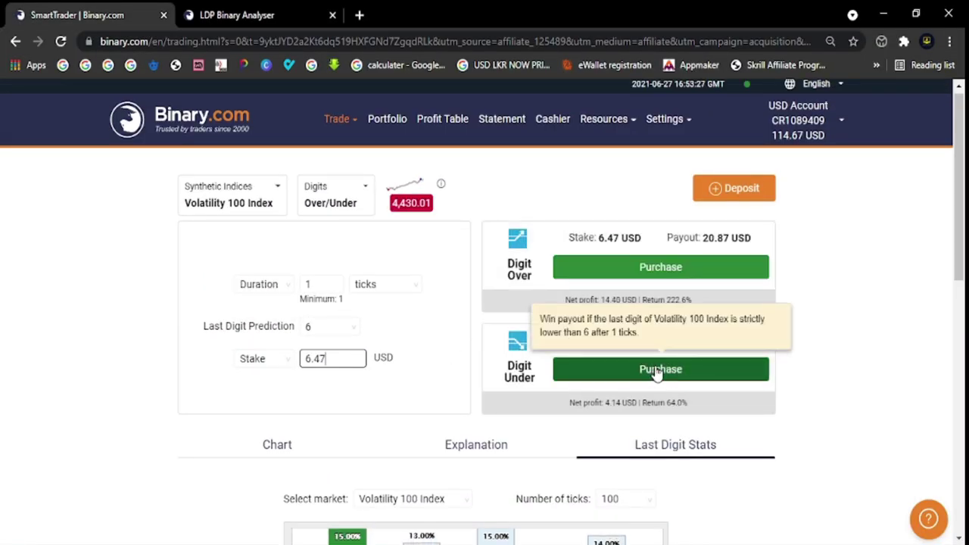
scroll(657, 374, "down", 1)
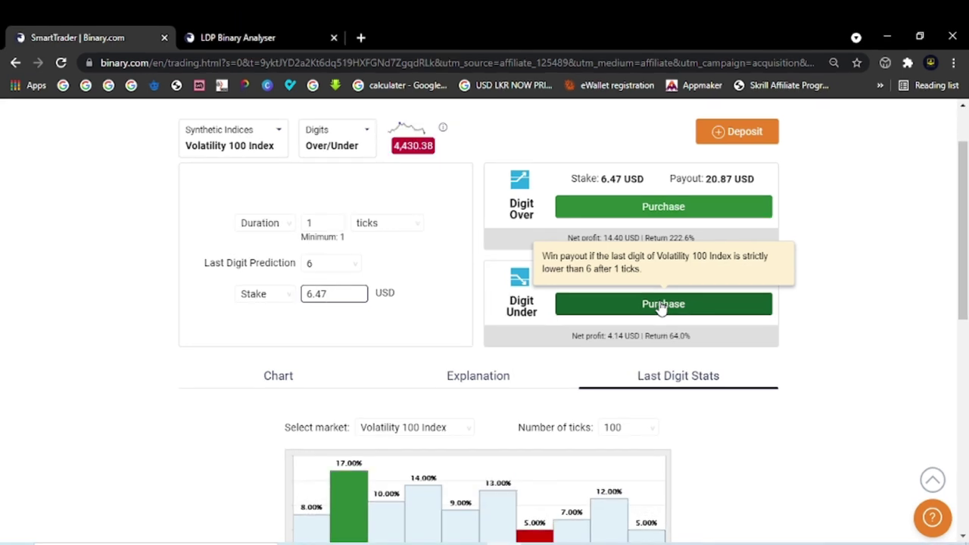
left_click(663, 305)
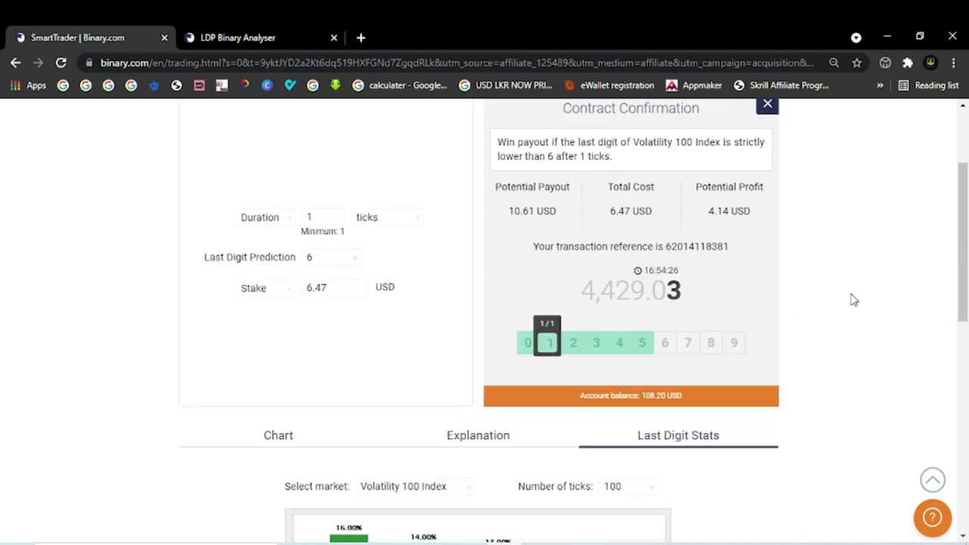
scroll(853, 301, "up", 1)
left_click(767, 104)
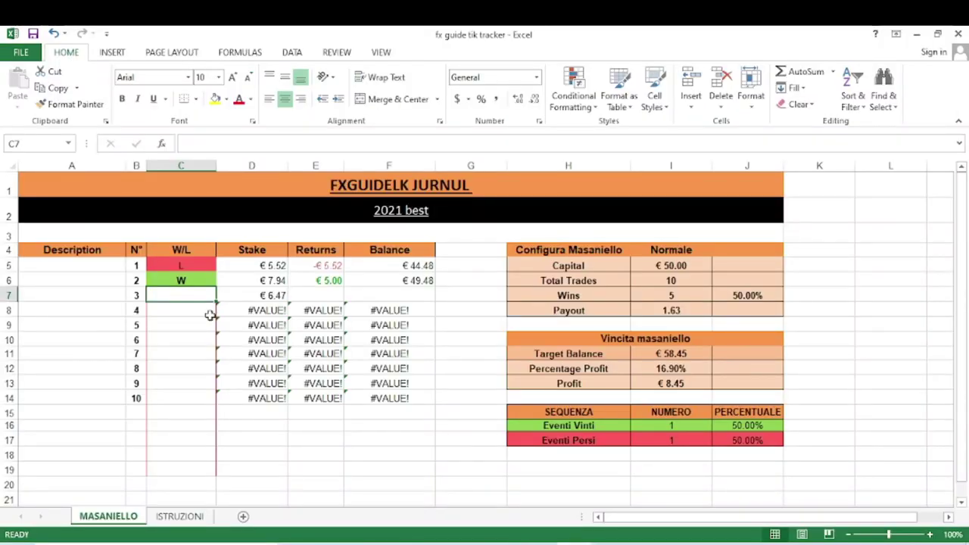
Step: Record trade 3 as W in the W/L column of the Excel tracker
type("W")
key("Return")
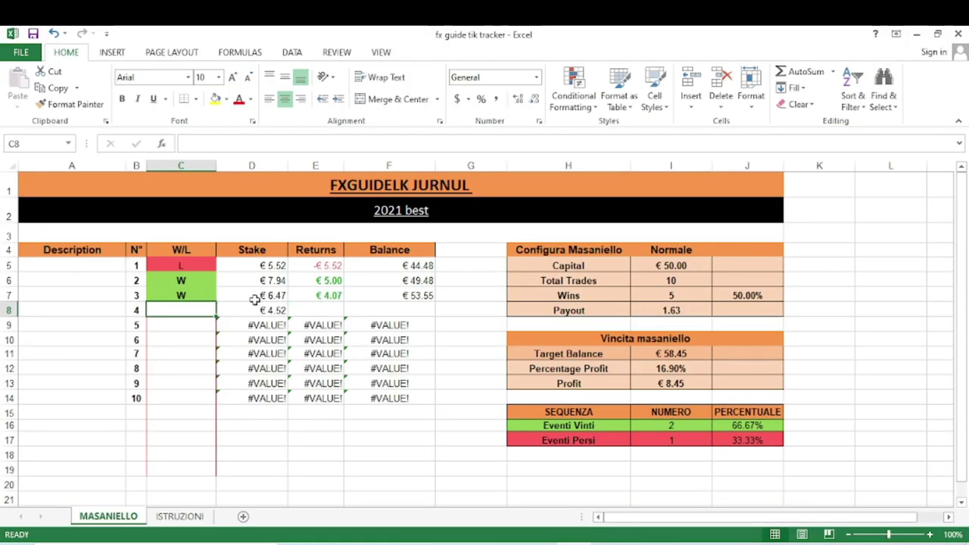
Step: Switch back to SmartTrader, purchase a Digit Under 6 contract with a 4.52 USD stake and close its result
key("alt+Tab")
double_click(336, 293)
type("4")
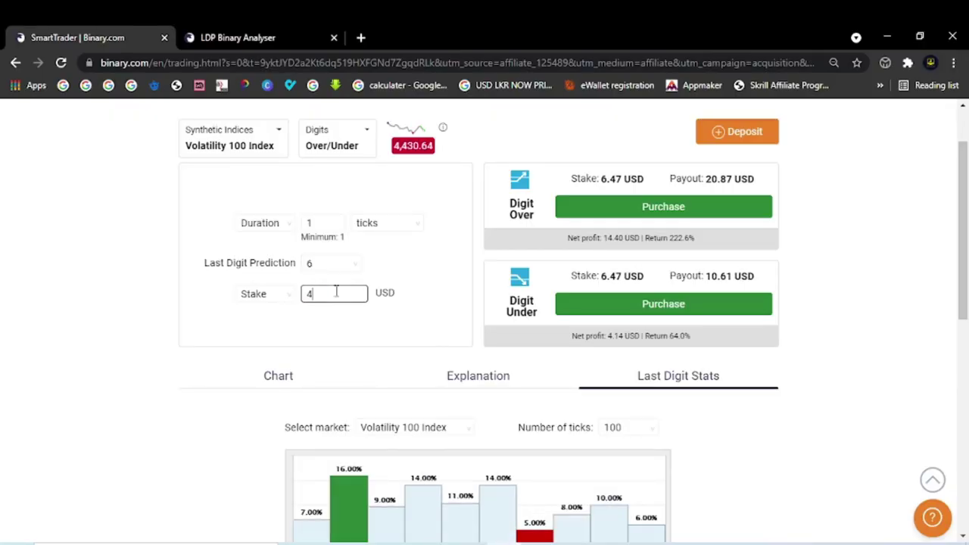
type(".52")
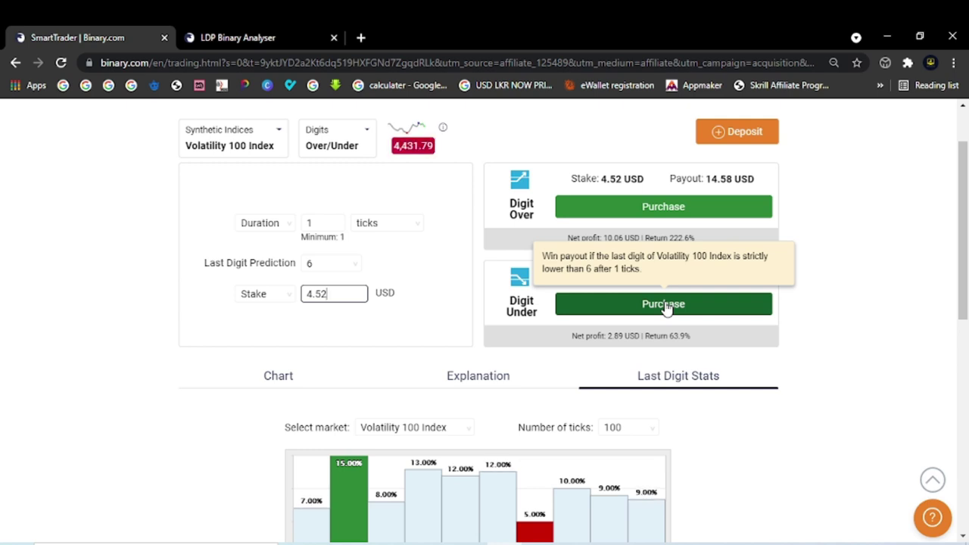
left_click(665, 304)
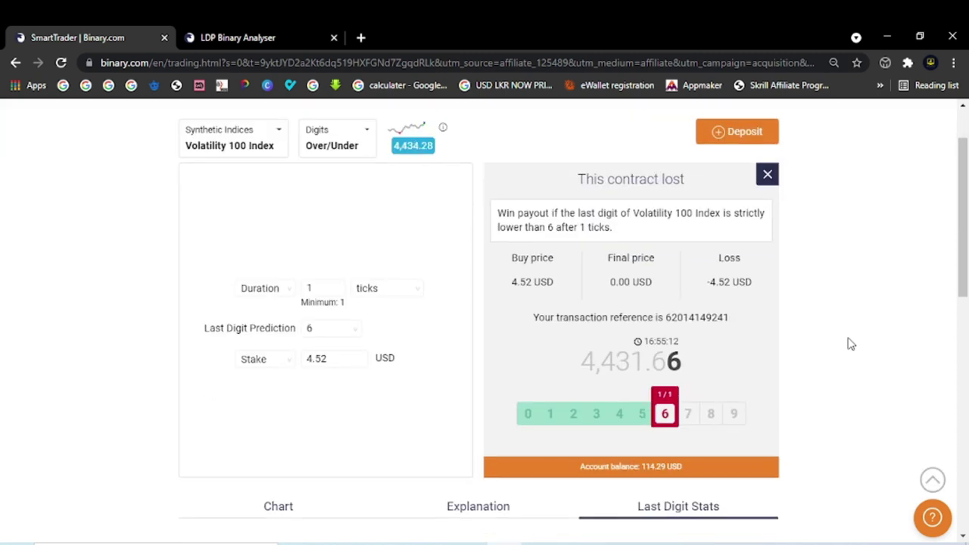
left_click(766, 174)
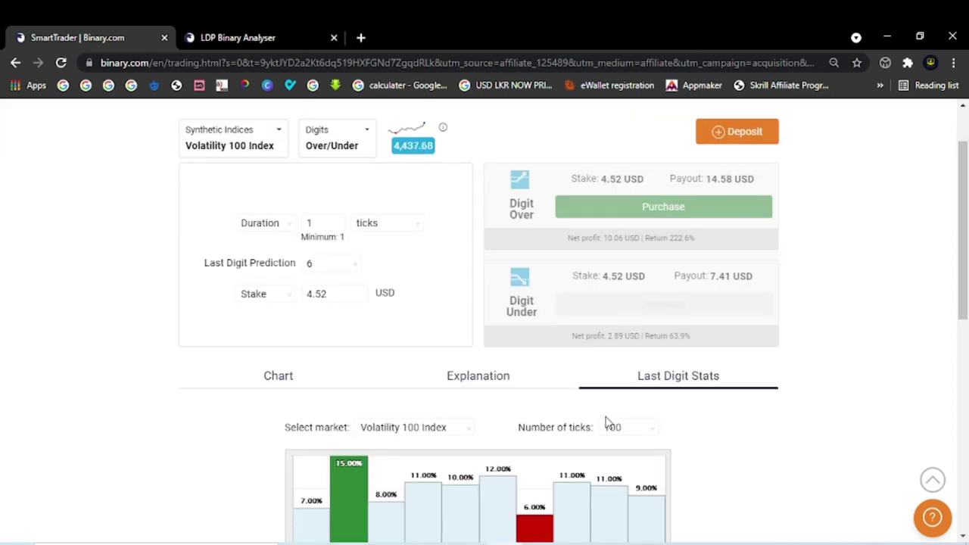
Step: Switch to the Excel tracker and record trade 4 as L in the W/L column
key("alt+Tab")
type("L")
key("Return")
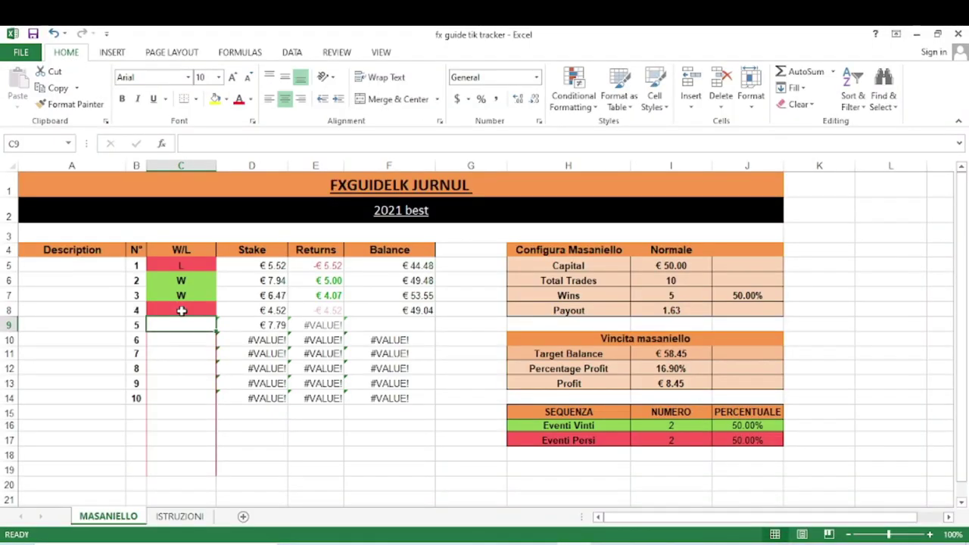
Step: Switch back to SmartTrader, purchase a Digit Under 6 contract with a 7.79 USD stake and close its result
key("alt+Tab")
double_click(330, 293)
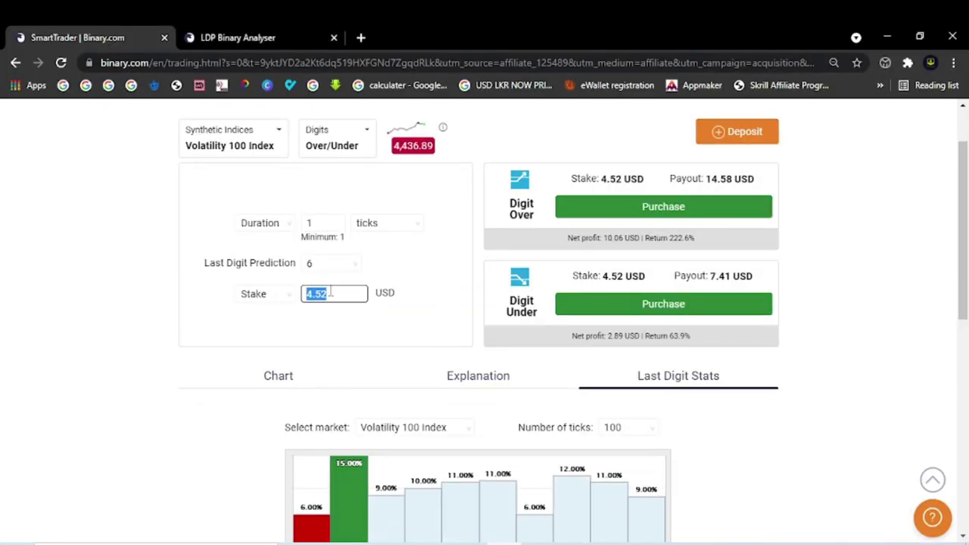
type("7.79")
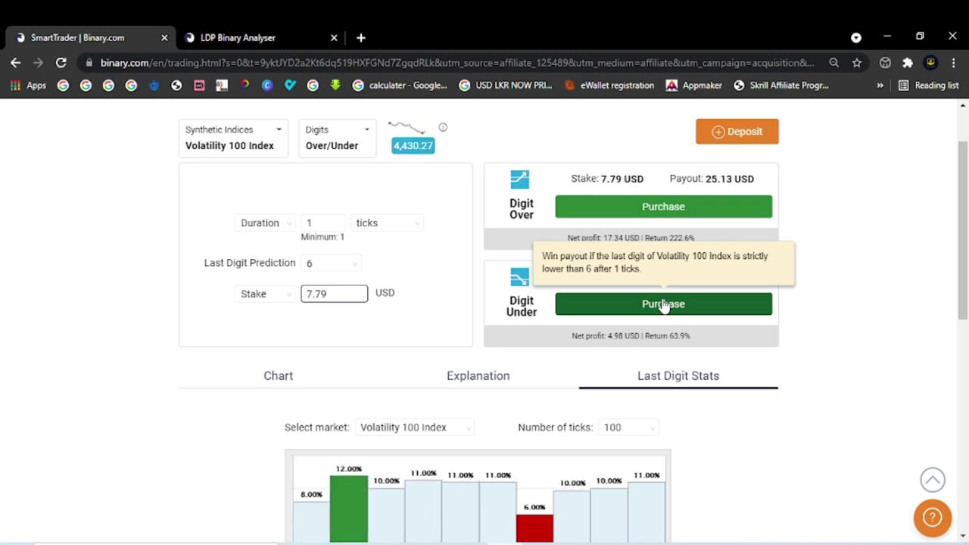
left_click(663, 304)
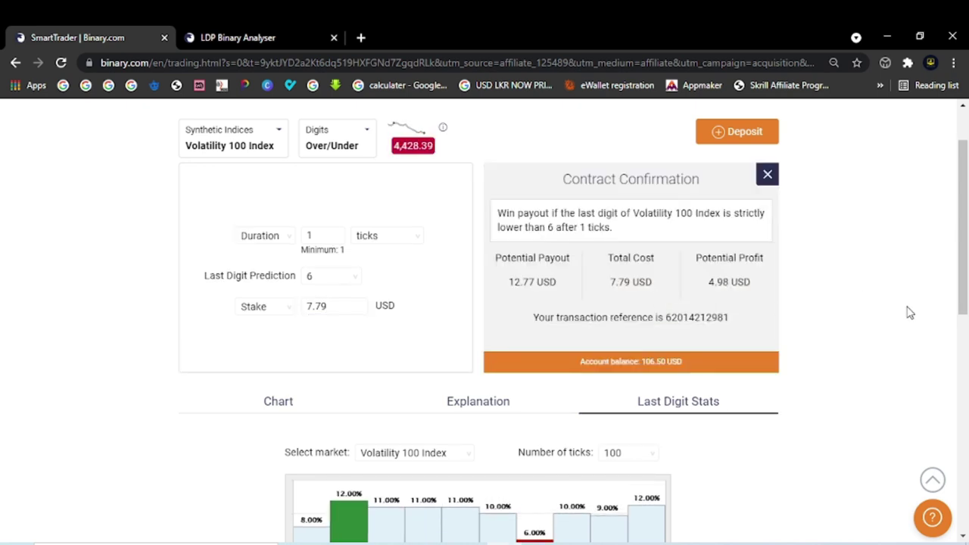
scroll(822, 302, "up", 1)
left_click(767, 245)
Step: Switch to the Excel tracker and record trade 5 as L in the W/L column
key("alt+Tab")
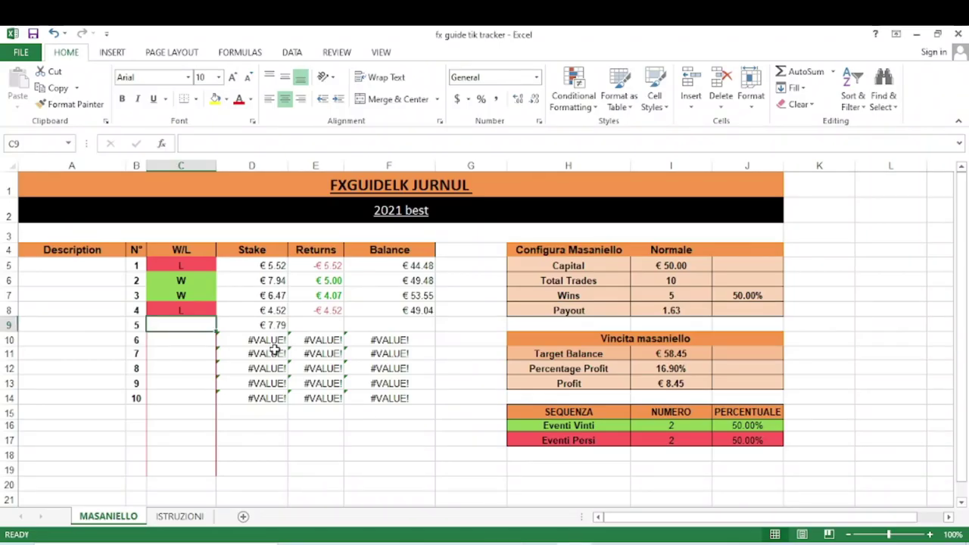
left_click(195, 339)
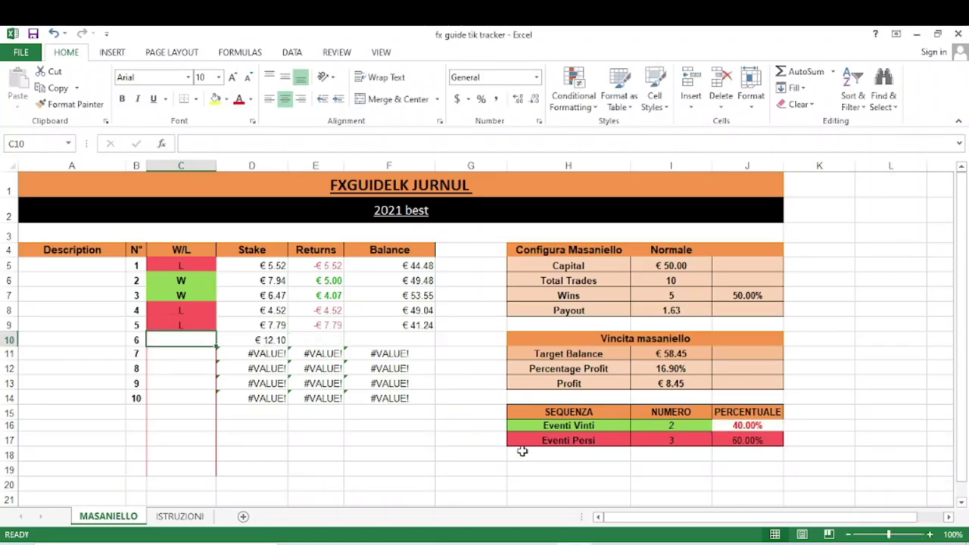
Step: Switch back to SmartTrader and purchase a Digit Under 6 contract on the Volatility 100 Index with a 12.10 USD stake
key("alt+Tab")
left_click(314, 362)
double_click(322, 358)
type("12.10")
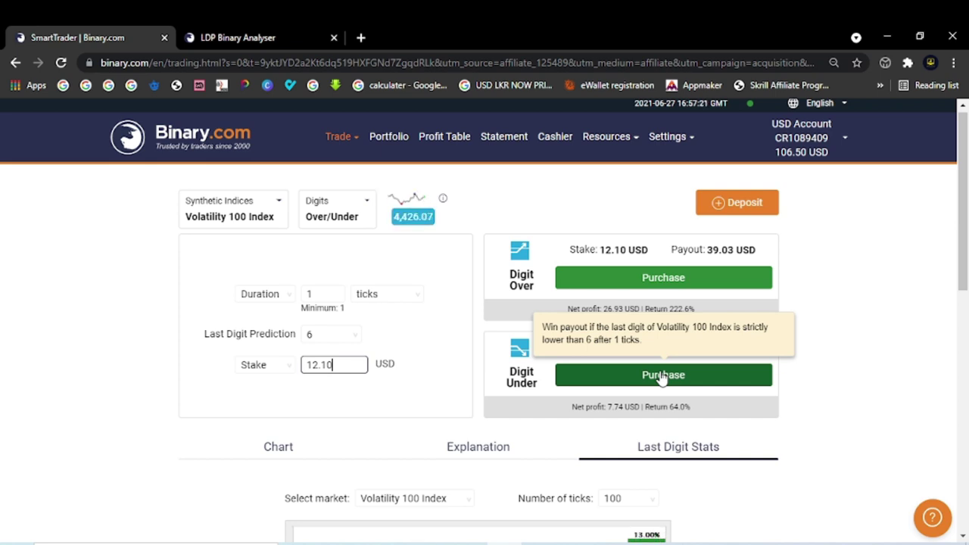
left_click(662, 376)
scroll(893, 356, "up", 1)
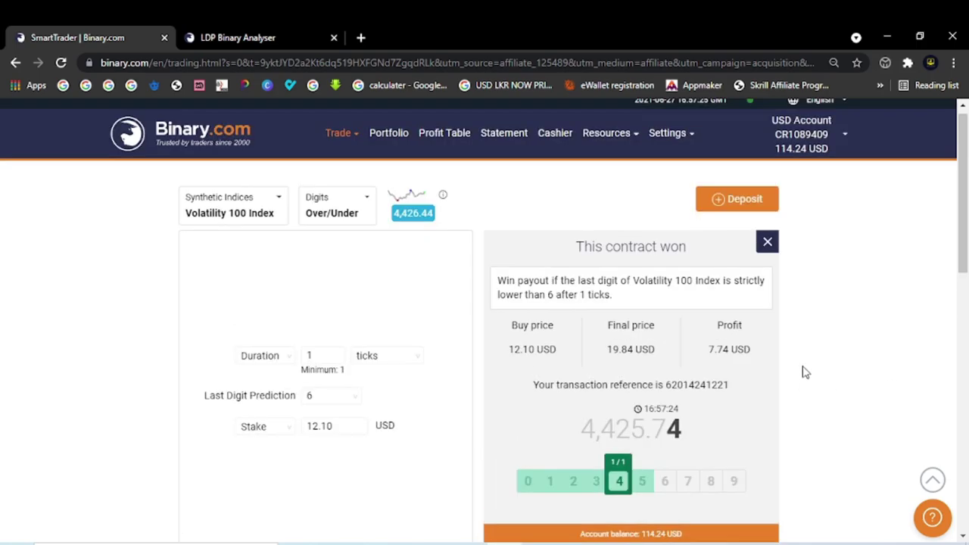
Step: Switch to the Excel tracker and record trade 6 as W in the W/L column
key("alt+Tab")
left_click(190, 341)
type("W")
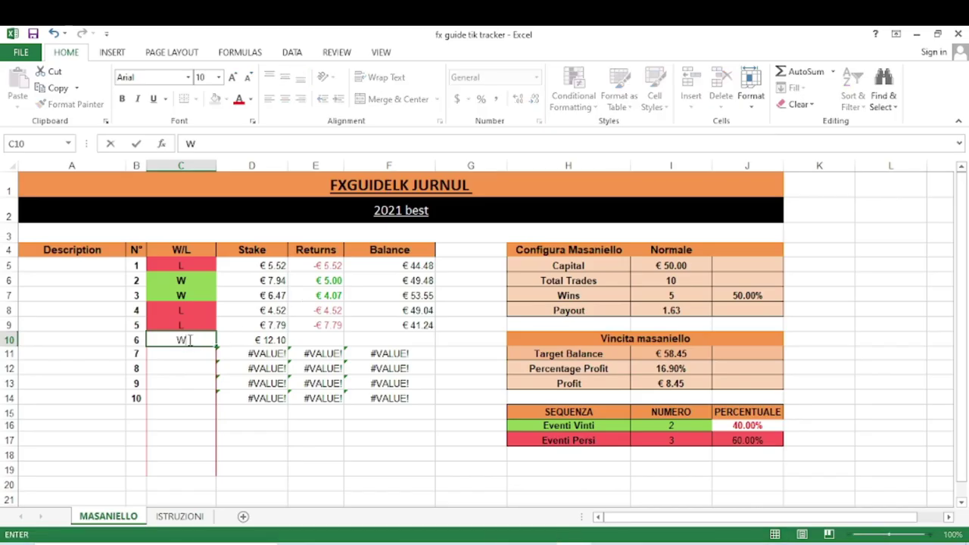
key("Return")
Step: Switch back to SmartTrader and set the contract stake to 9.86 USD
key("alt+Tab")
double_click(345, 364)
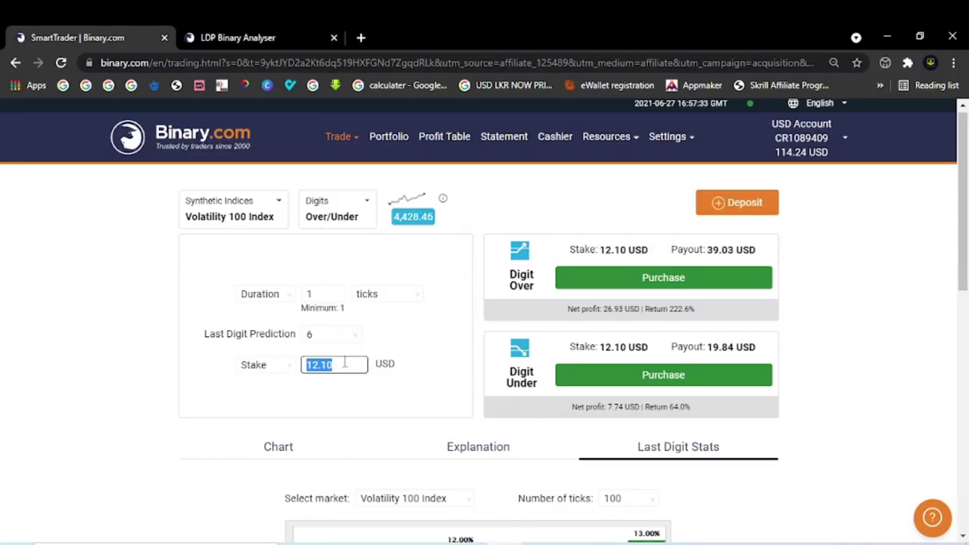
type("9.86")
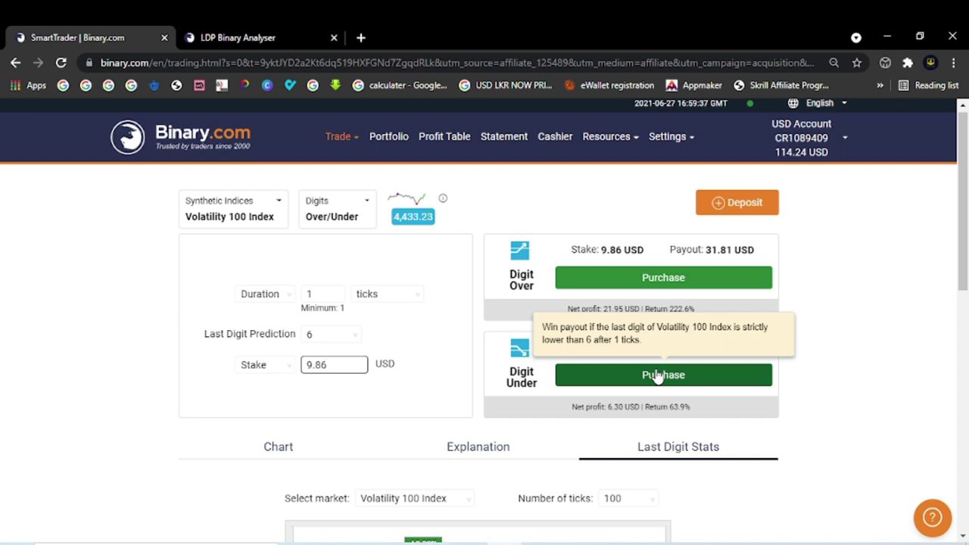
Step: Purchase the Digit Under 6 contract on the Volatility 100 Index at the 9.86 USD stake and close its confirmation
scroll(657, 376, "down", 1)
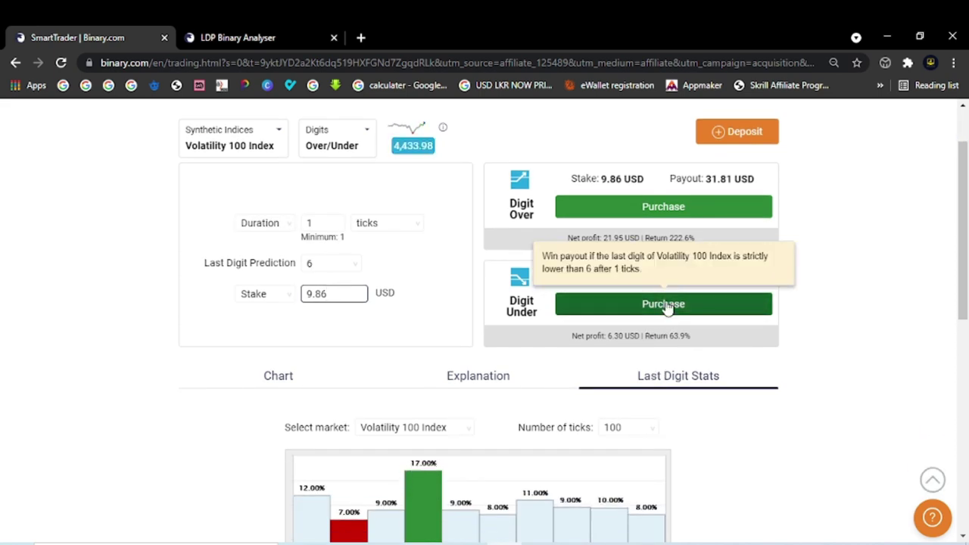
left_click(666, 304)
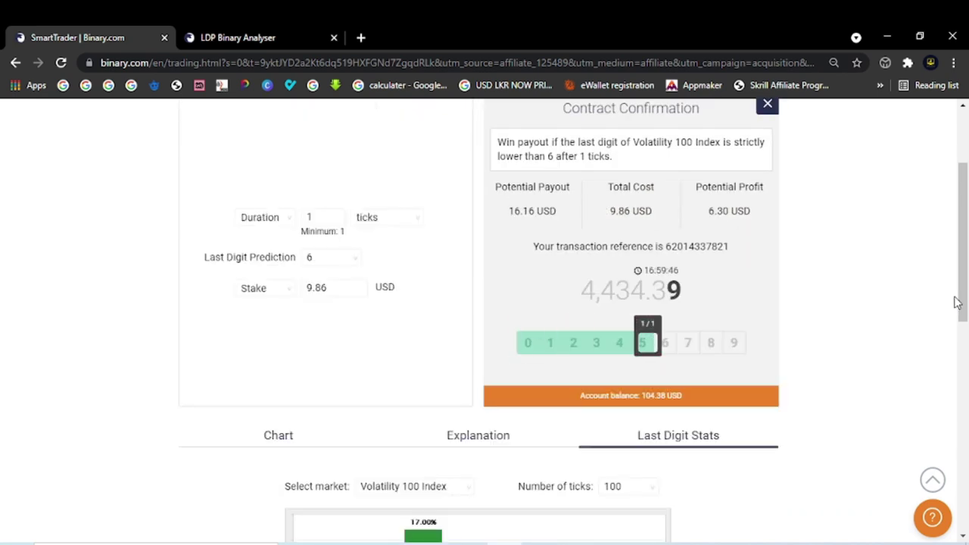
scroll(829, 162, "up", 1)
left_click(771, 175)
Step: Switch to the Excel tracker, record trade 7 as L in the W/L column and dismiss the Chrome notification
key("alt+Tab")
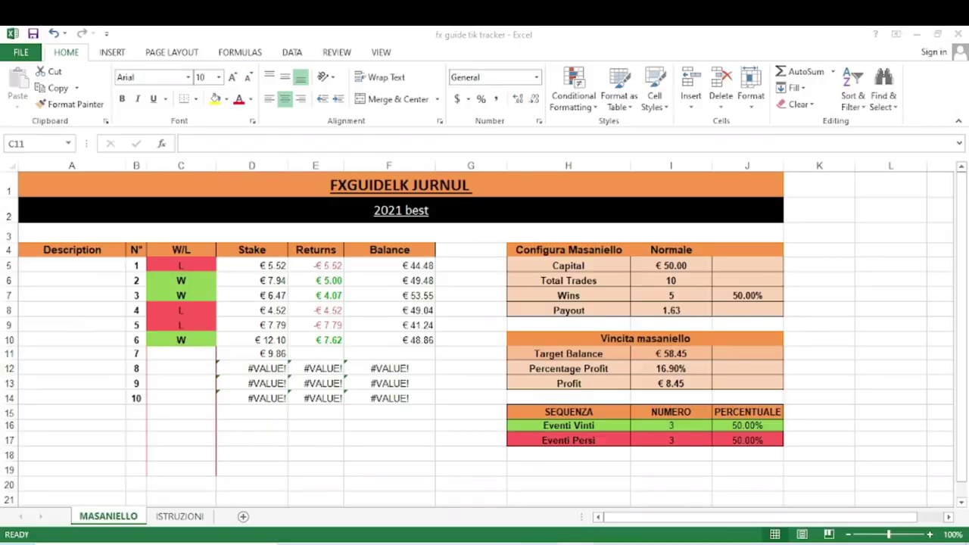
left_click(174, 352)
type("L")
key("Return")
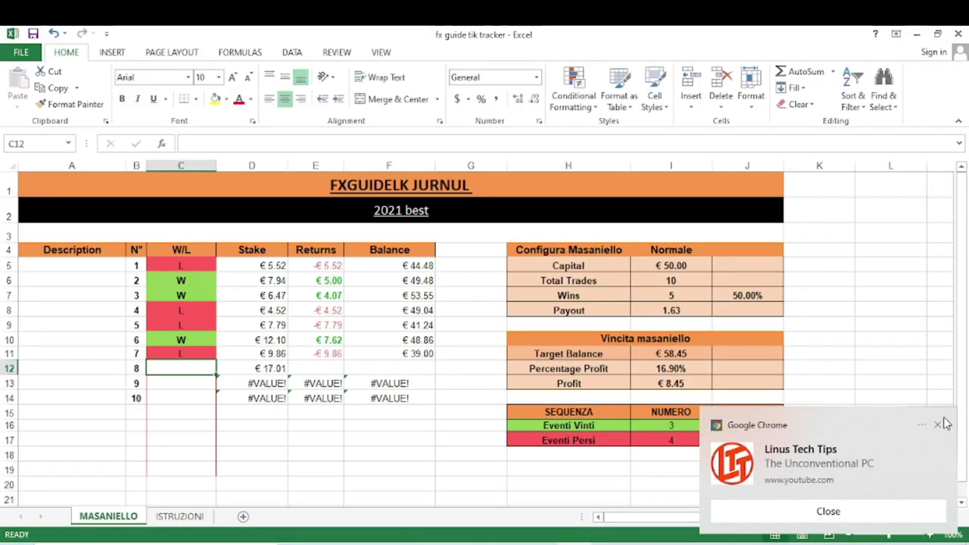
left_click(938, 425)
Step: Switch back to SmartTrader and purchase a Digit Under 6 contract on the Volatility 100 Index with a 17.01 USD stake
key("alt+Tab")
double_click(324, 294)
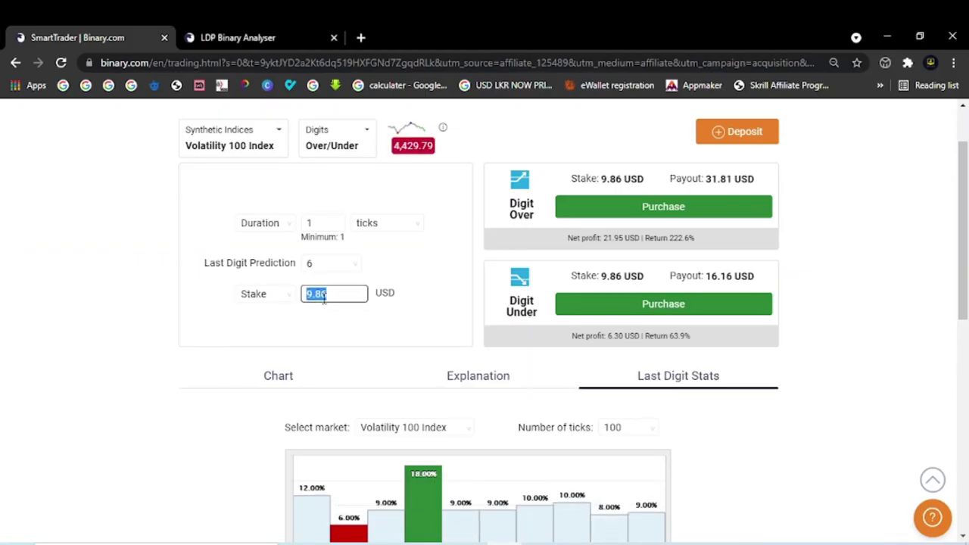
type("17.01")
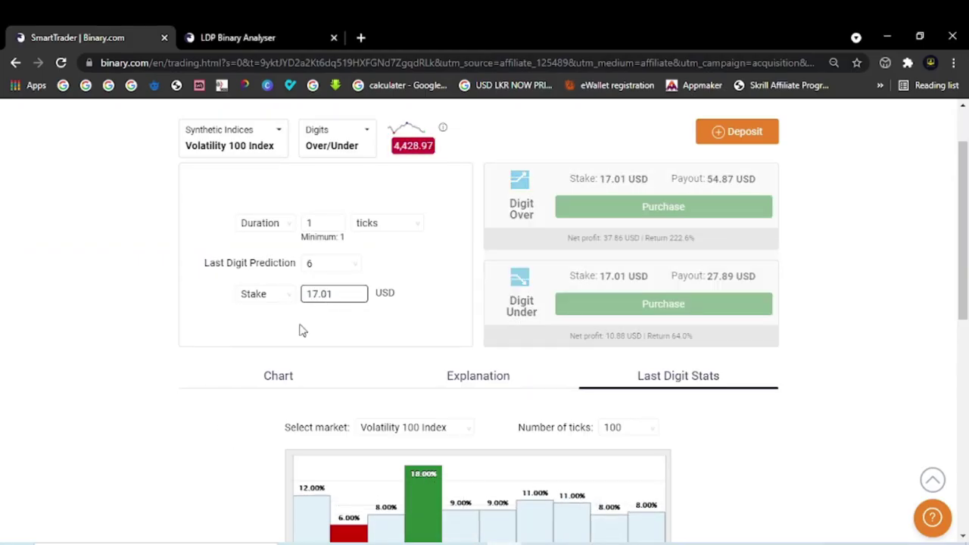
left_click(651, 303)
scroll(901, 333, "up", 2)
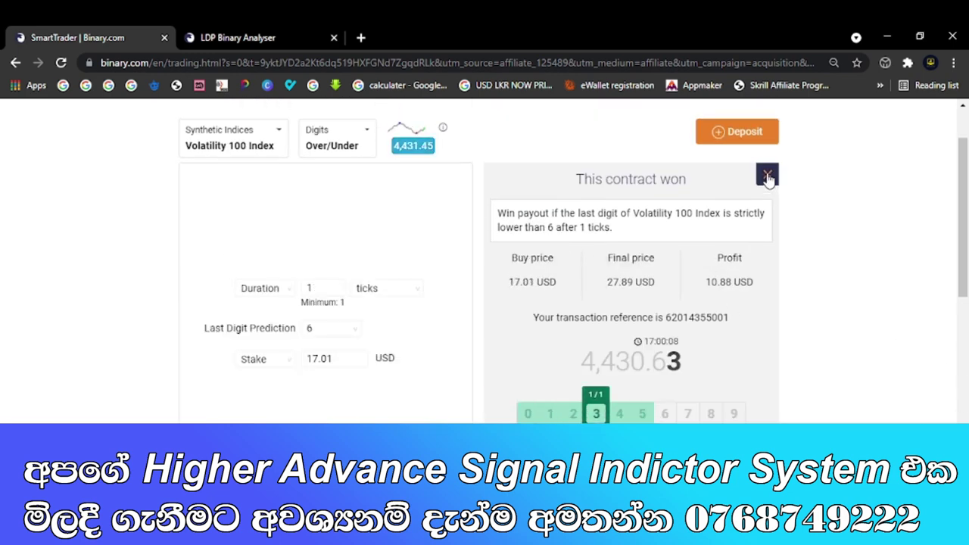
Step: Switch to the Excel tracker and record trade 8 as W in the W/L column
key("alt+Tab")
type("W")
key("Return")
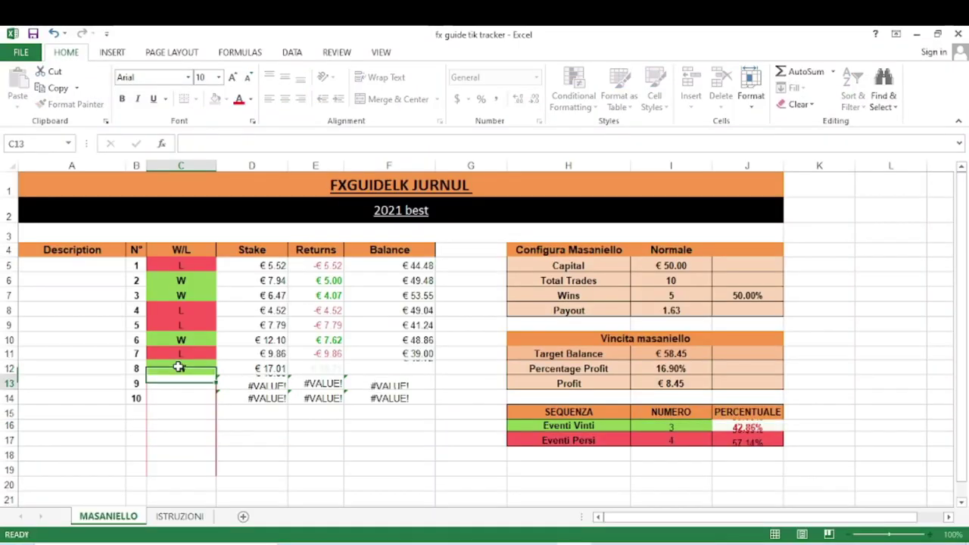
Step: Switch back to SmartTrader, purchase a Digit Under 6 contract with a 13.86 USD stake and close its result
key("alt+Tab")
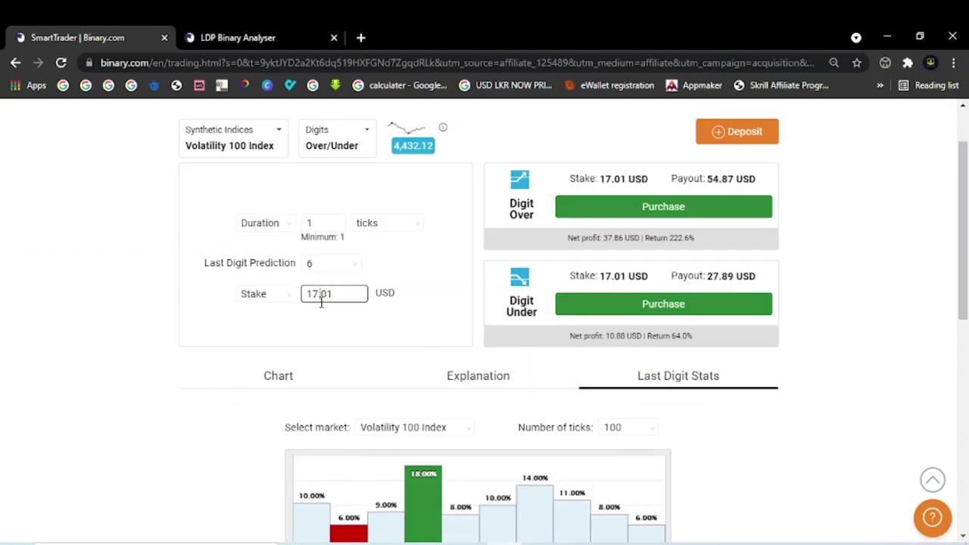
double_click(322, 297)
type("13.86")
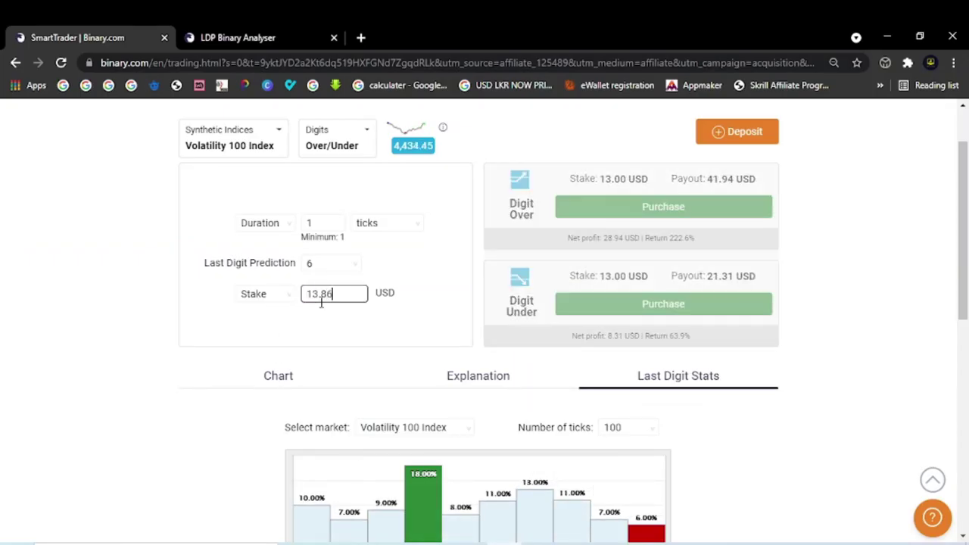
scroll(325, 317, "up", 1)
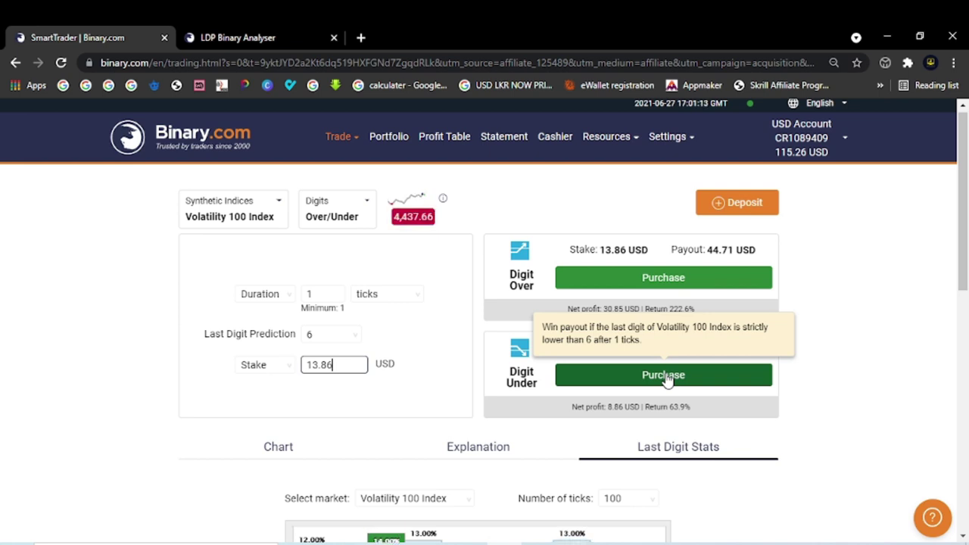
left_click(666, 377)
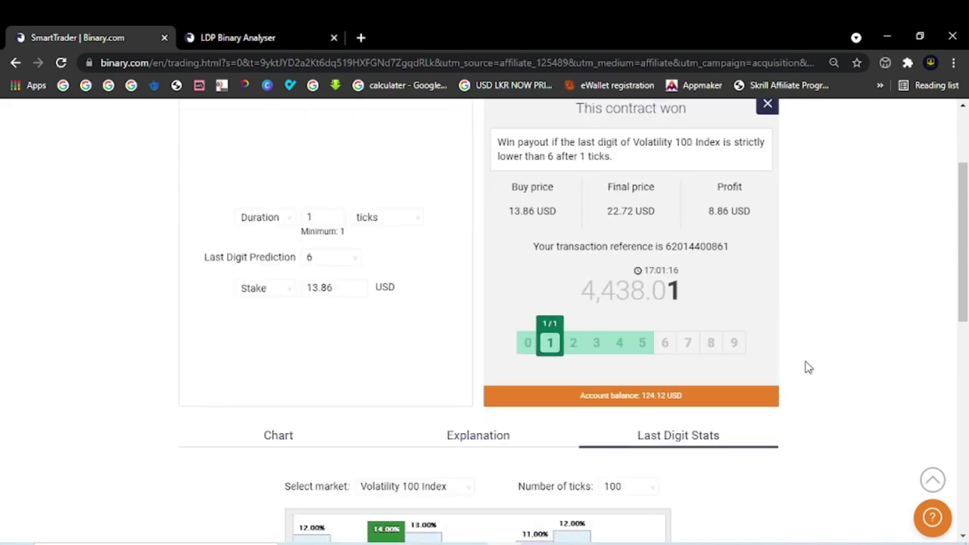
scroll(808, 367, "up", 1)
left_click(764, 176)
scroll(918, 205, "up", 2)
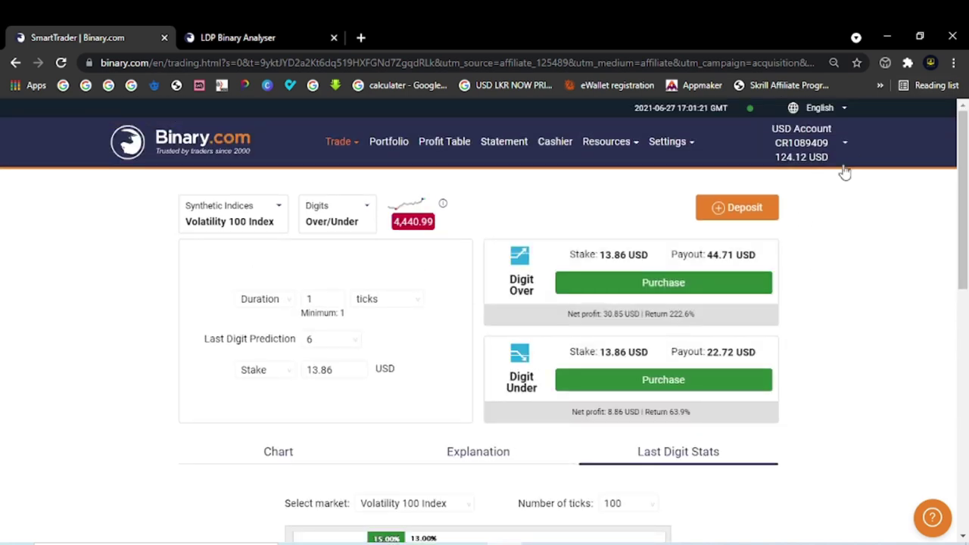
Step: Switch to the Excel tracker, record trade 9 as W and check the target profit against the trade 9 balance
key("alt+Tab")
type("W")
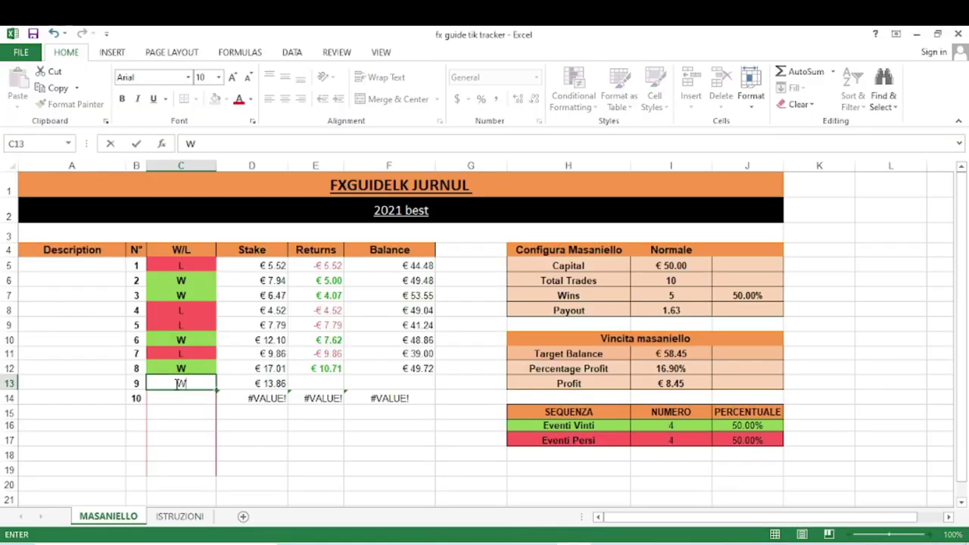
key("Return")
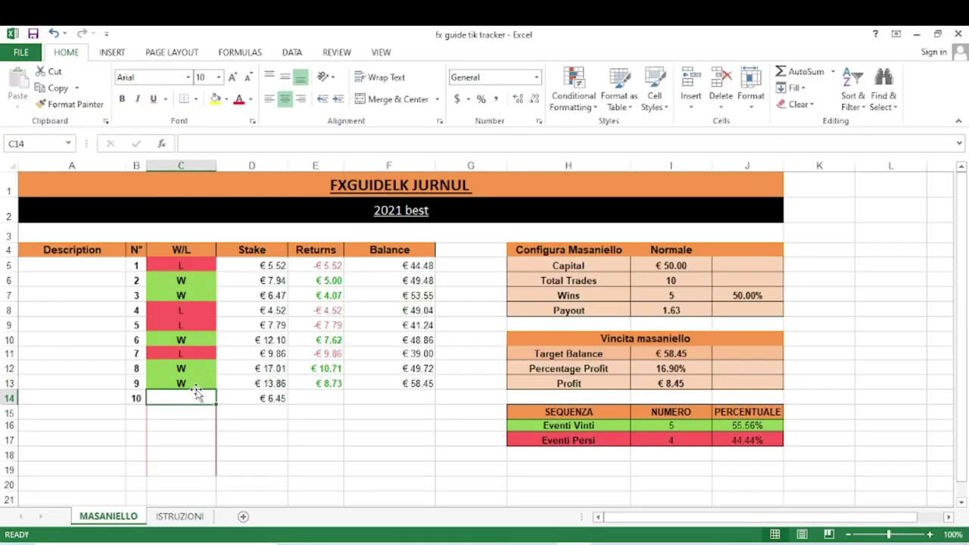
left_click(699, 383)
left_click(355, 385)
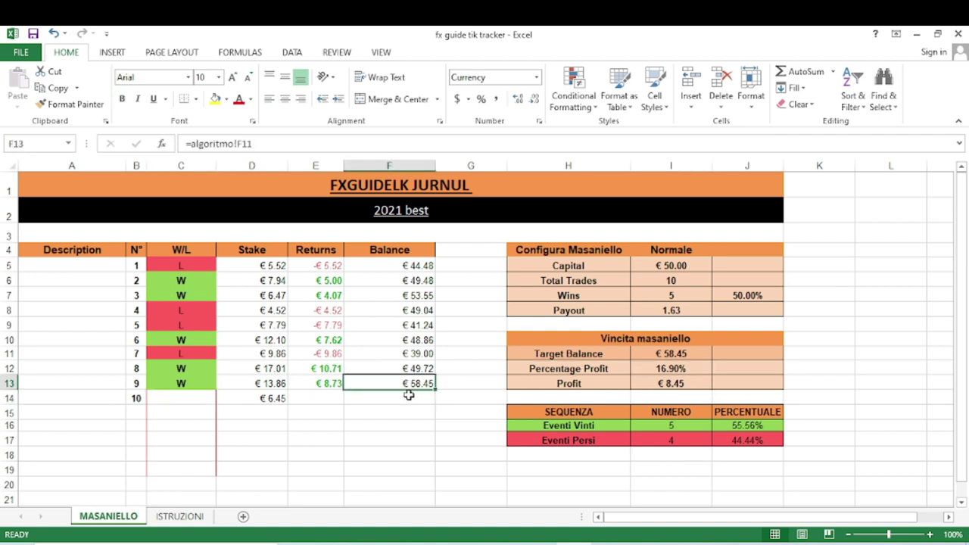